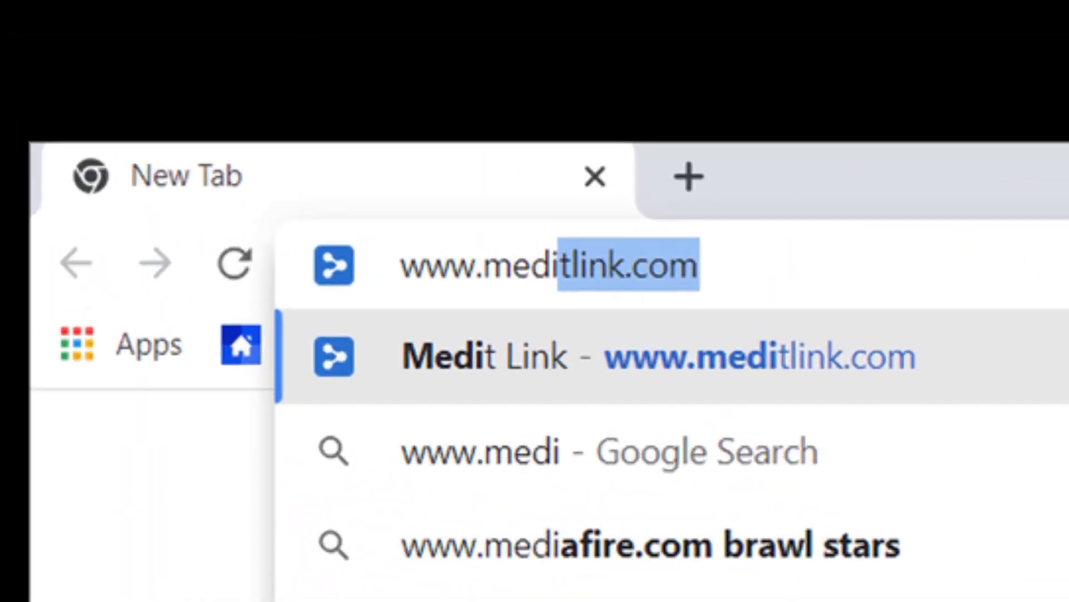
pyautogui.press('Return')
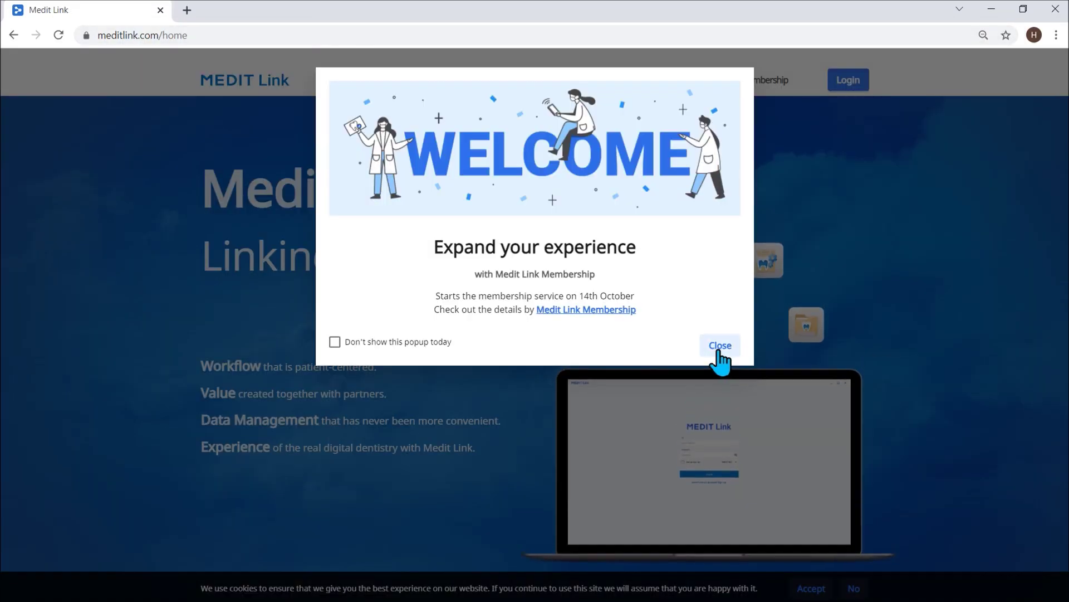
# - Close the Medit Link Membership welcome popup and log in to the account
pyautogui.click(717, 346)
pyautogui.click(848, 95)
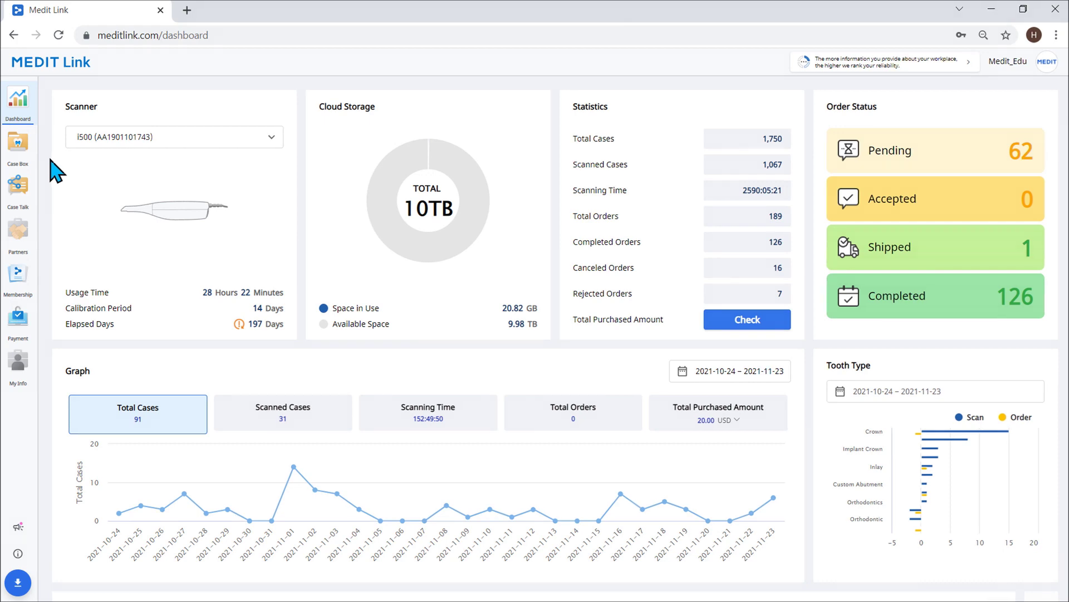
# - Open Sample Data from Case Box and hide occlusion and maxilla to view the mandible alone
pyautogui.click(20, 144)
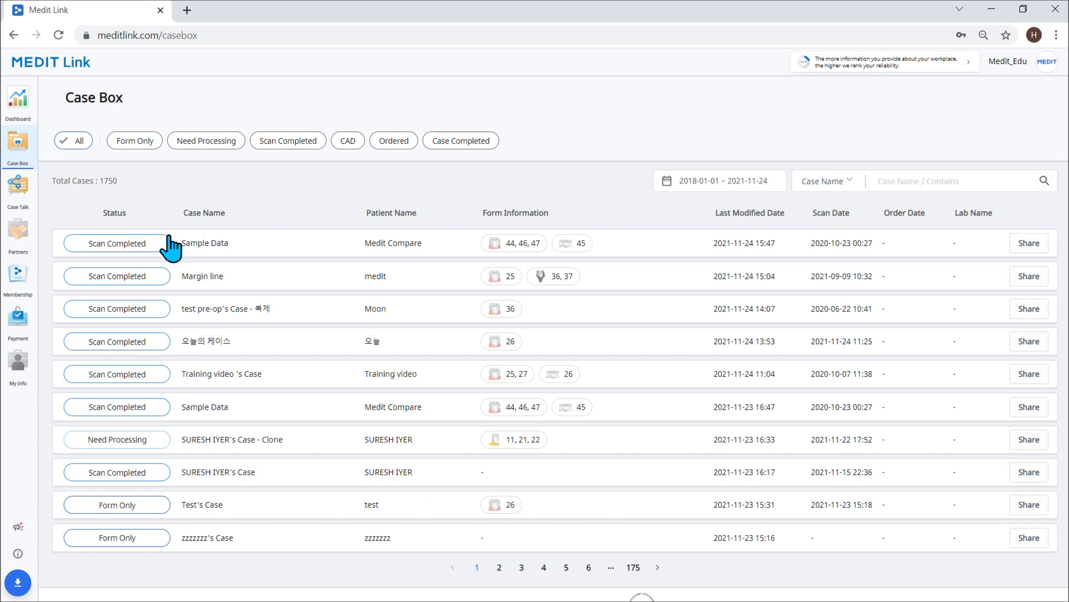
pyautogui.click(440, 252)
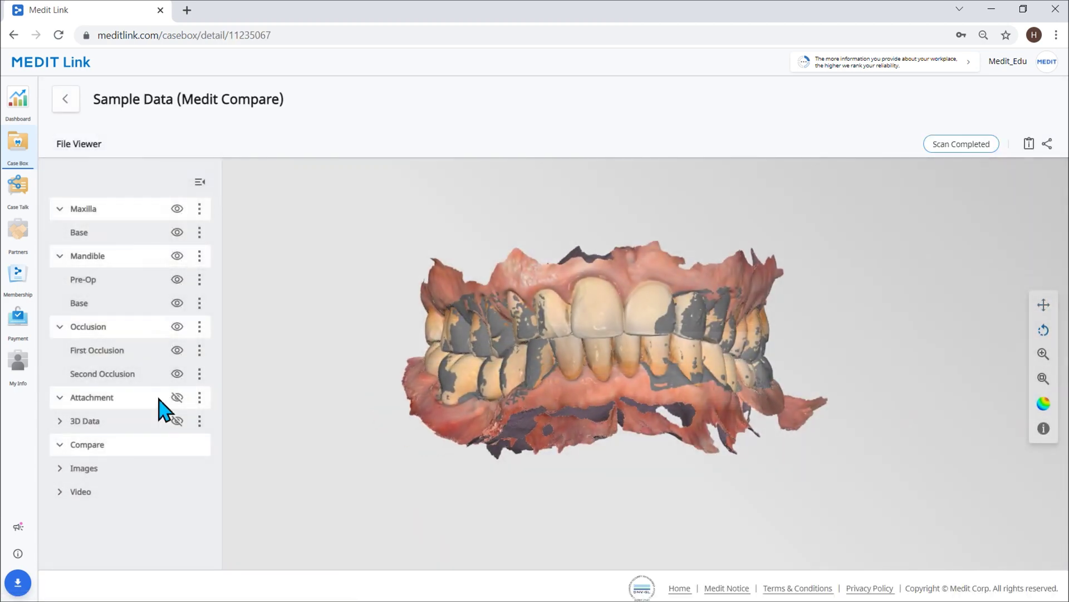
pyautogui.click(176, 327)
pyautogui.moveTo(584, 390); pyautogui.dragTo(717, 416)
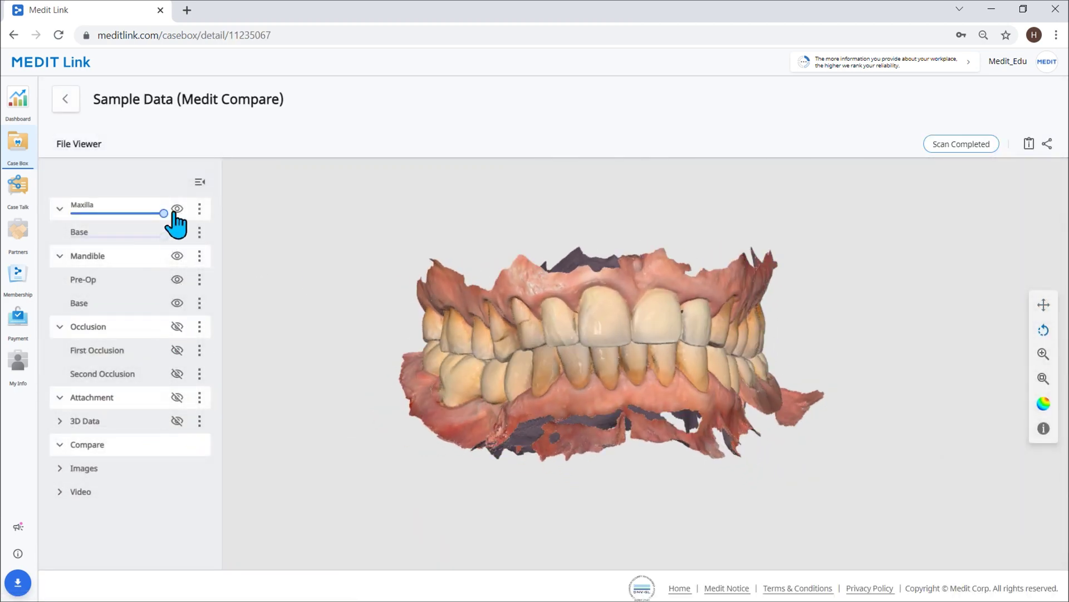
pyautogui.click(177, 208)
pyautogui.moveTo(609, 494); pyautogui.dragTo(668, 362)
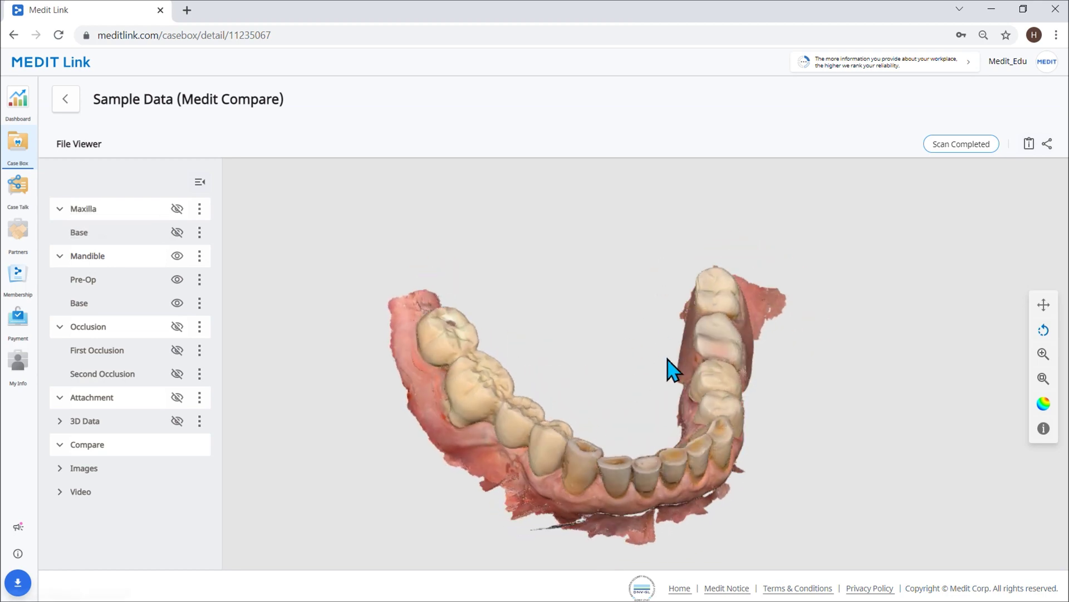
pyautogui.click(32, 210)
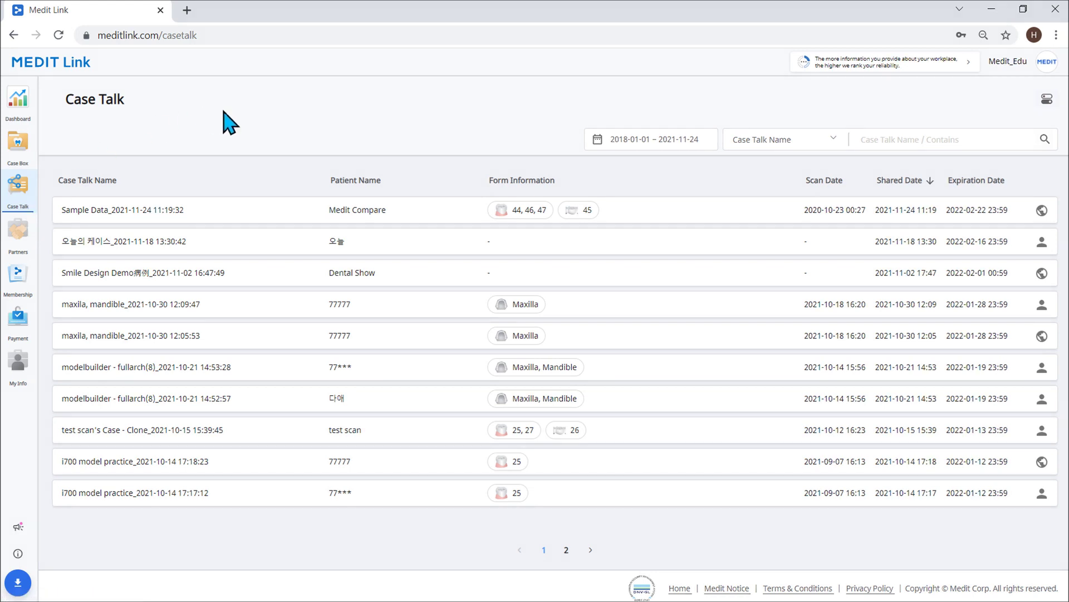
# - Go back to Case Box and start sharing the Sample Data case
pyautogui.click(32, 162)
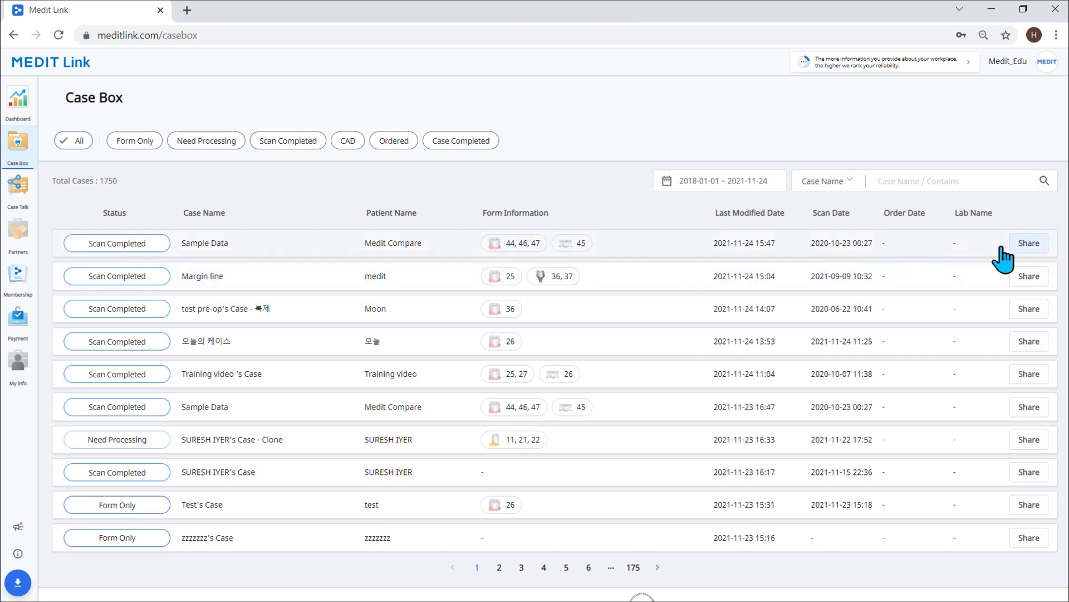
pyautogui.click(1029, 243)
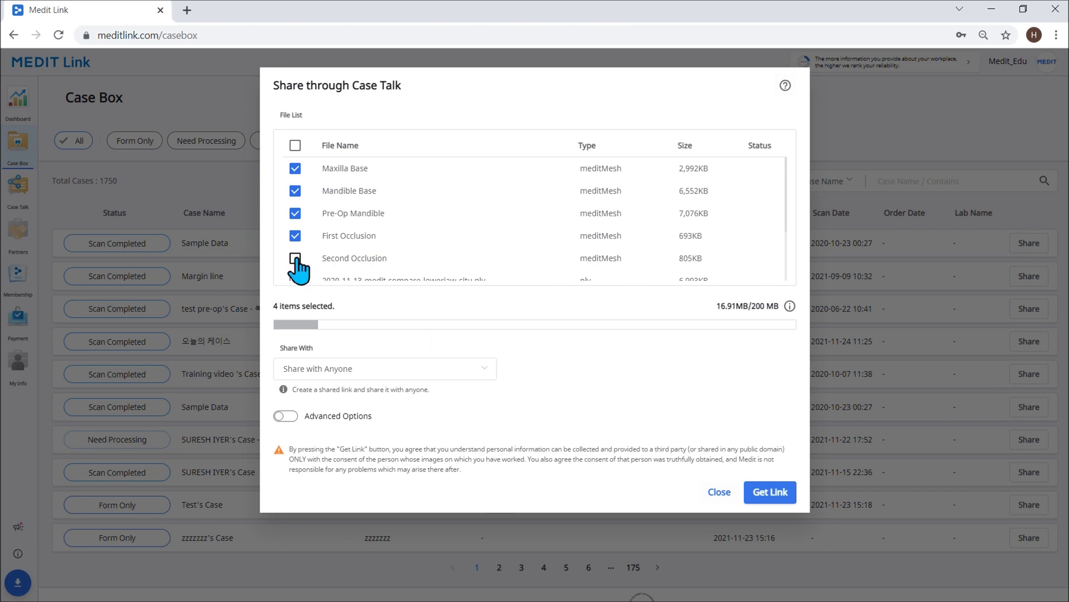
# - Keep sharing with Anyone and, under Advanced Options, keep the 2022-02-22 expiration date
pyautogui.click(484, 374)
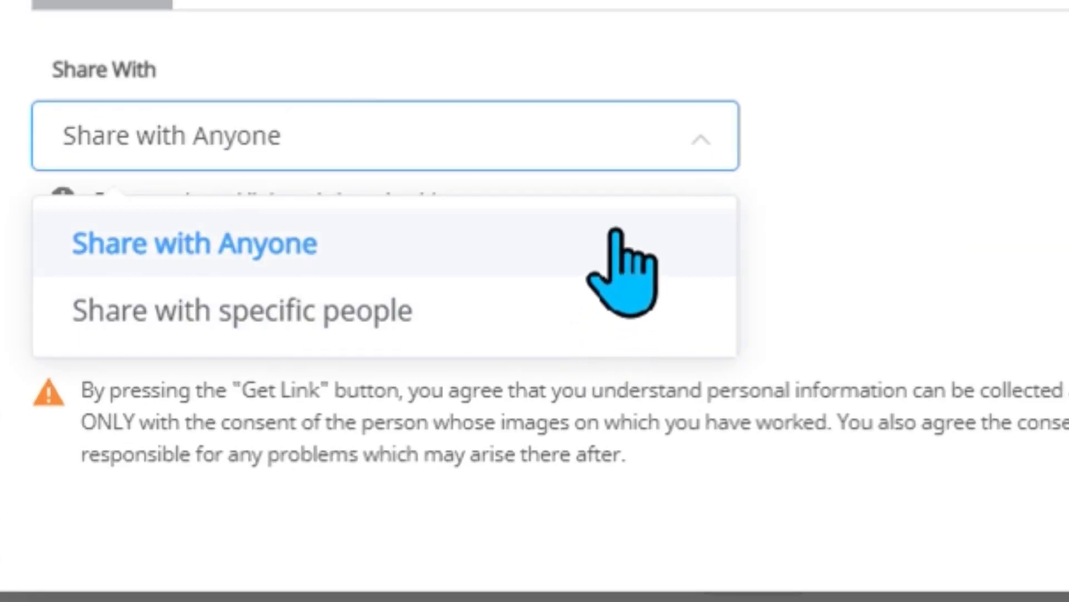
pyautogui.click(615, 239)
pyautogui.click(69, 280)
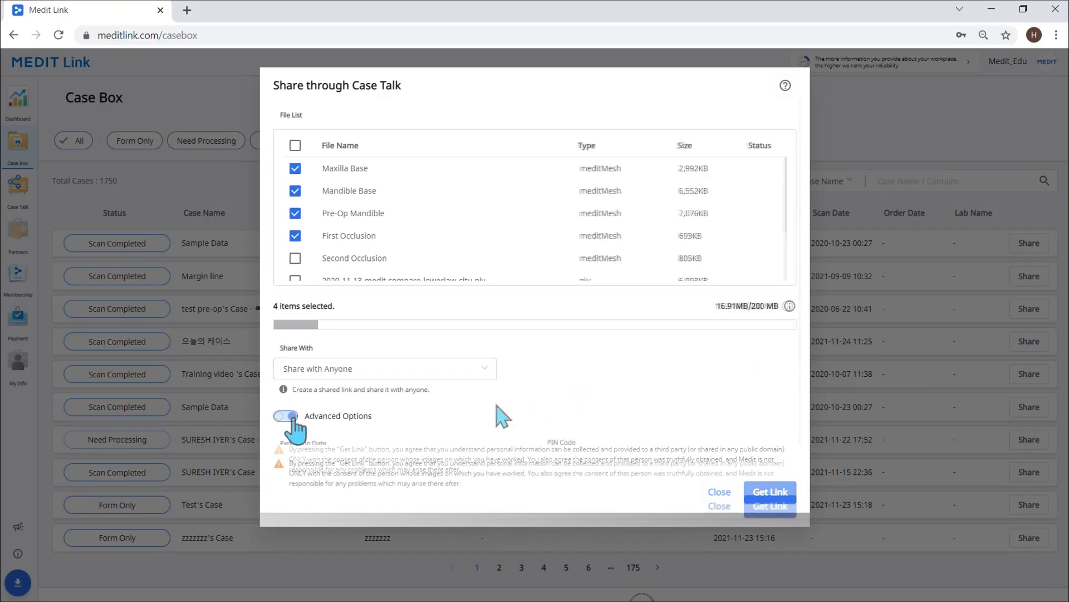
pyautogui.scroll(-2, 296, 429)
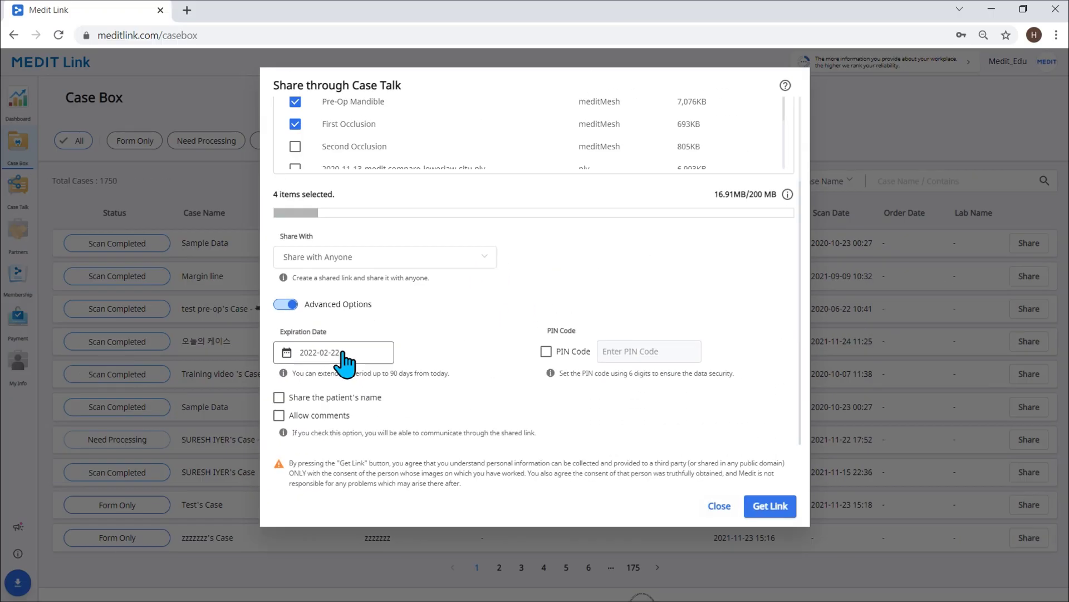
pyautogui.click(238, 278)
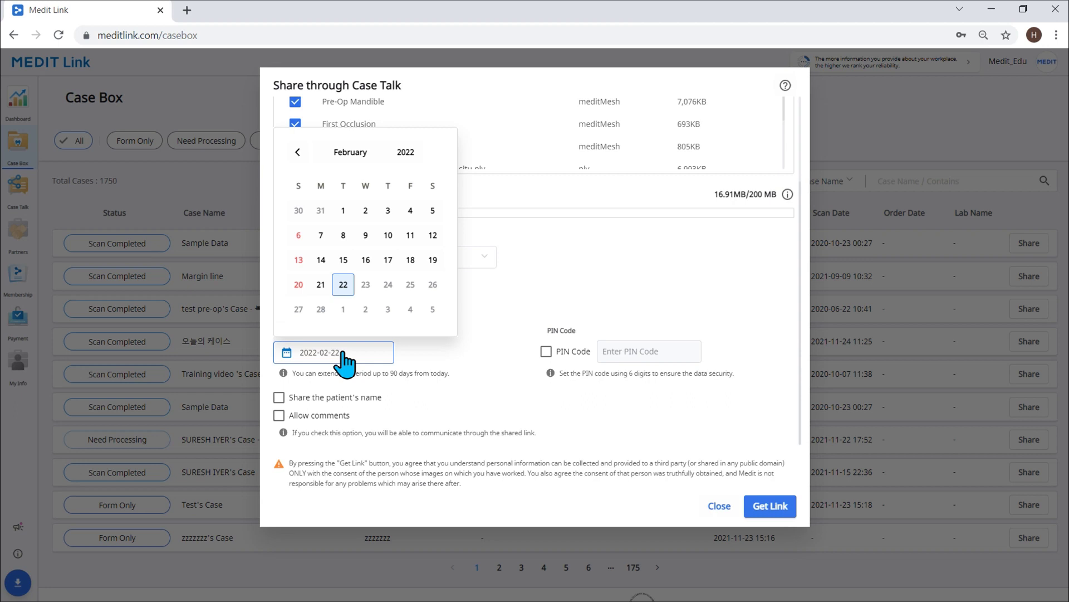
pyautogui.click(358, 364)
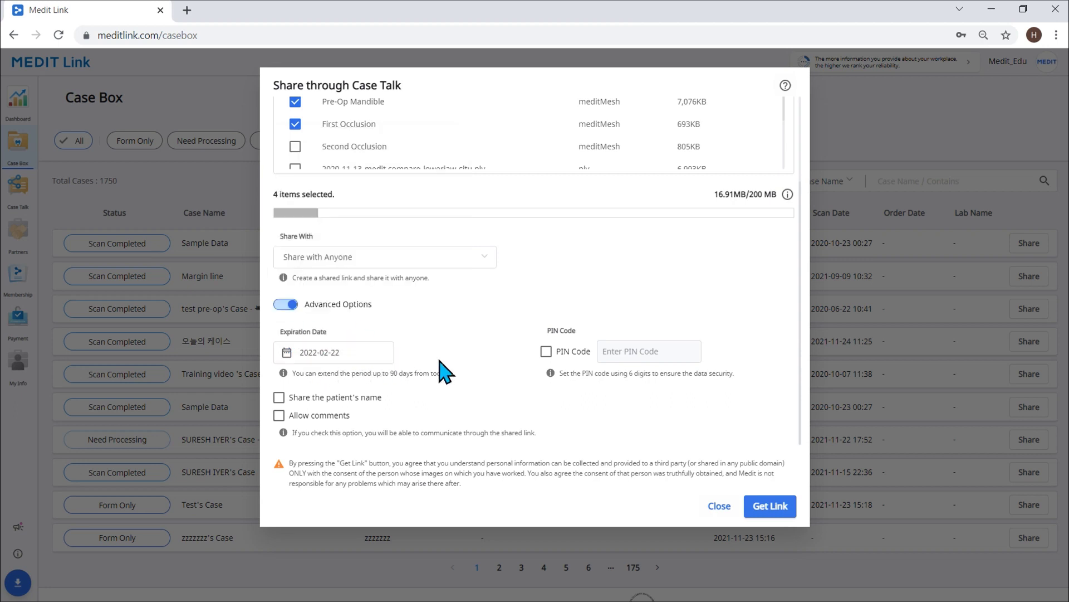
# - Protect the link with a six-digit PIN code and generate the share link
pyautogui.click(546, 351)
pyautogui.click(625, 360)
pyautogui.write('123456')
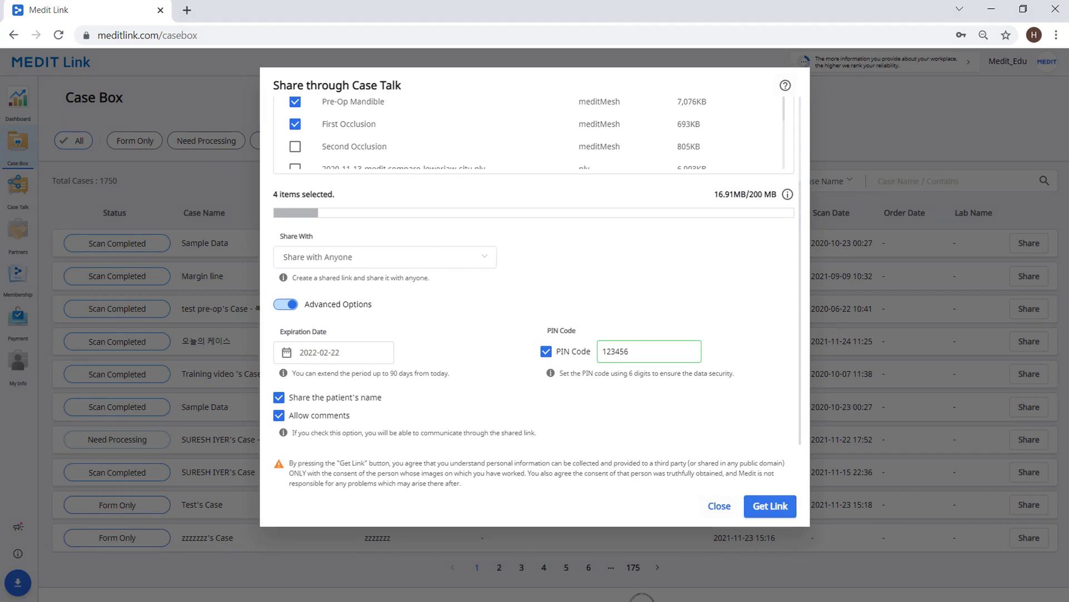
pyautogui.click(770, 507)
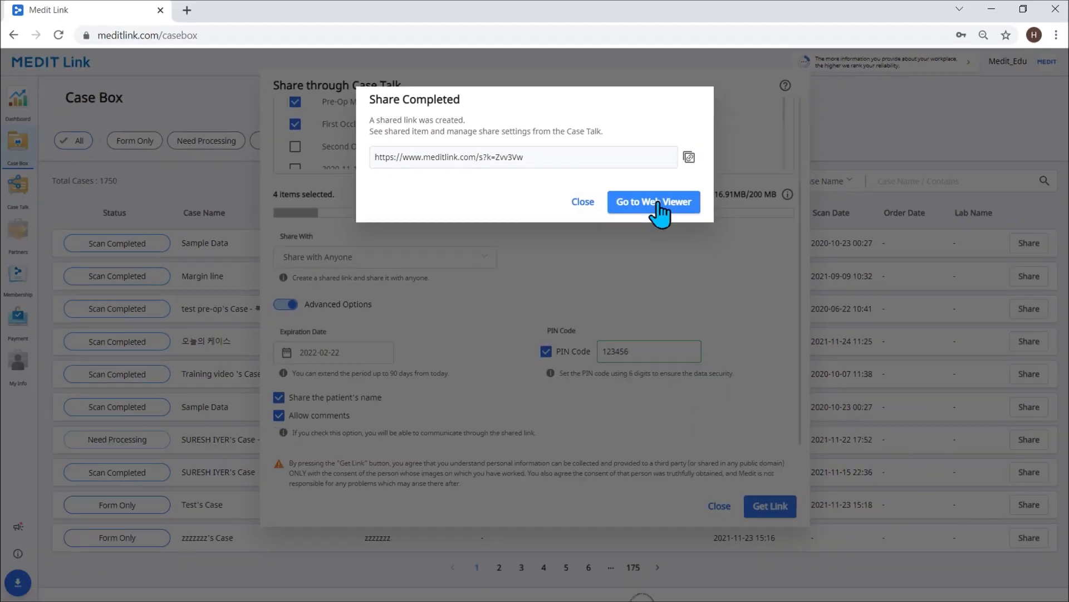
# - Open the shared case in the Web Viewer, hiding occlusion and maxilla to show the lower arch
pyautogui.click(658, 204)
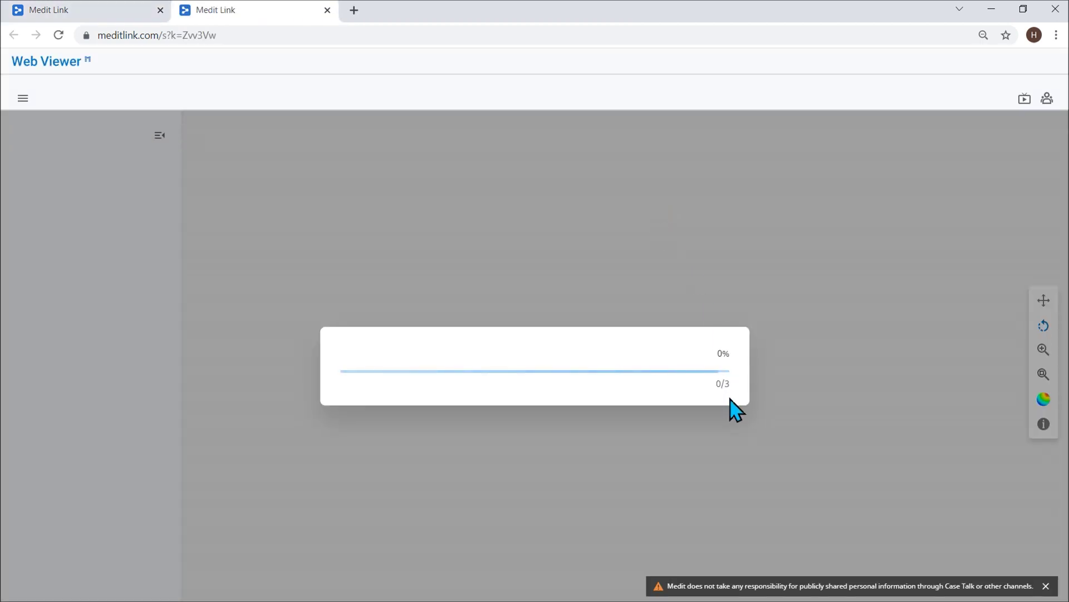
pyautogui.scroll(3, 557, 343)
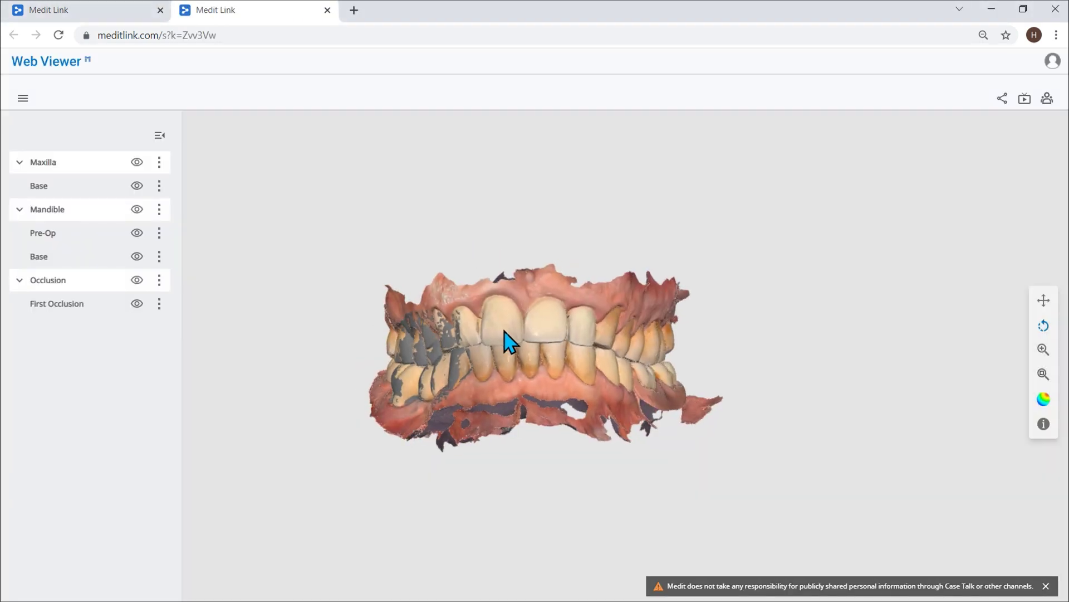
pyautogui.click(137, 280)
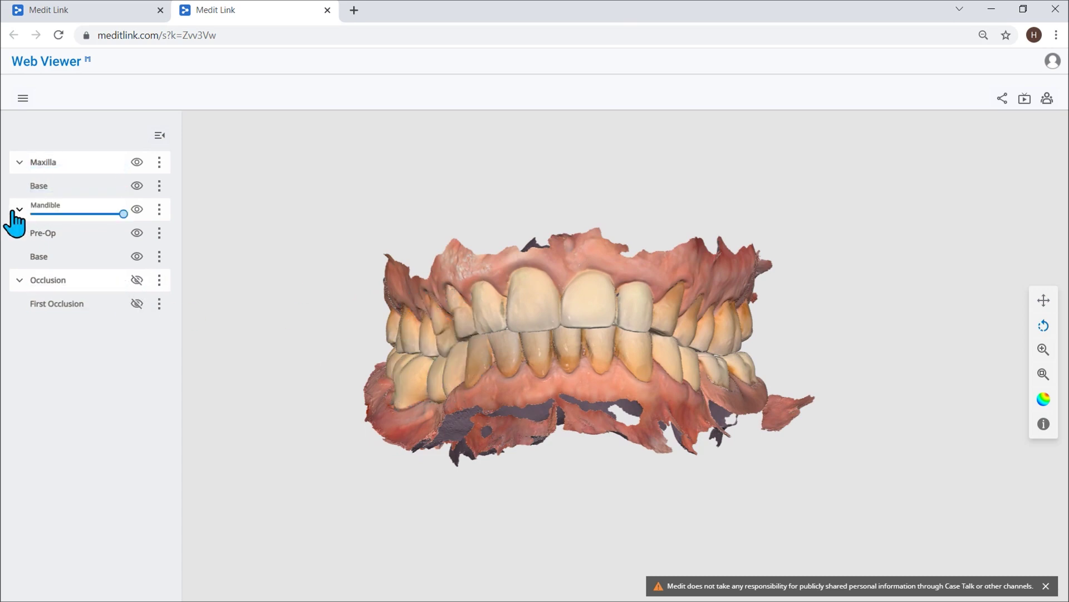
pyautogui.click(137, 162)
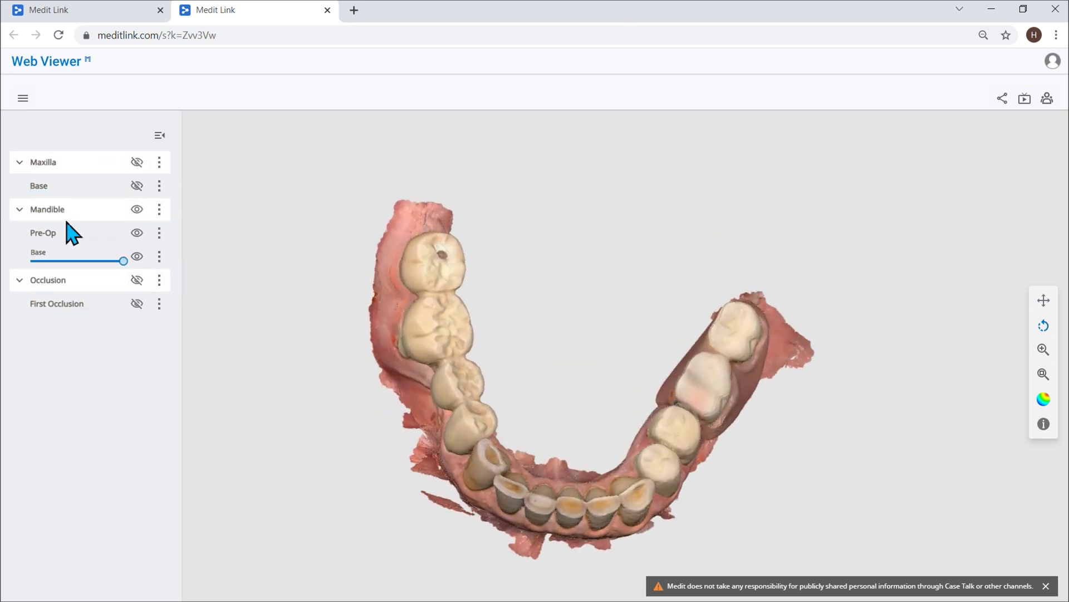
pyautogui.moveTo(658, 385); pyautogui.dragTo(754, 411)
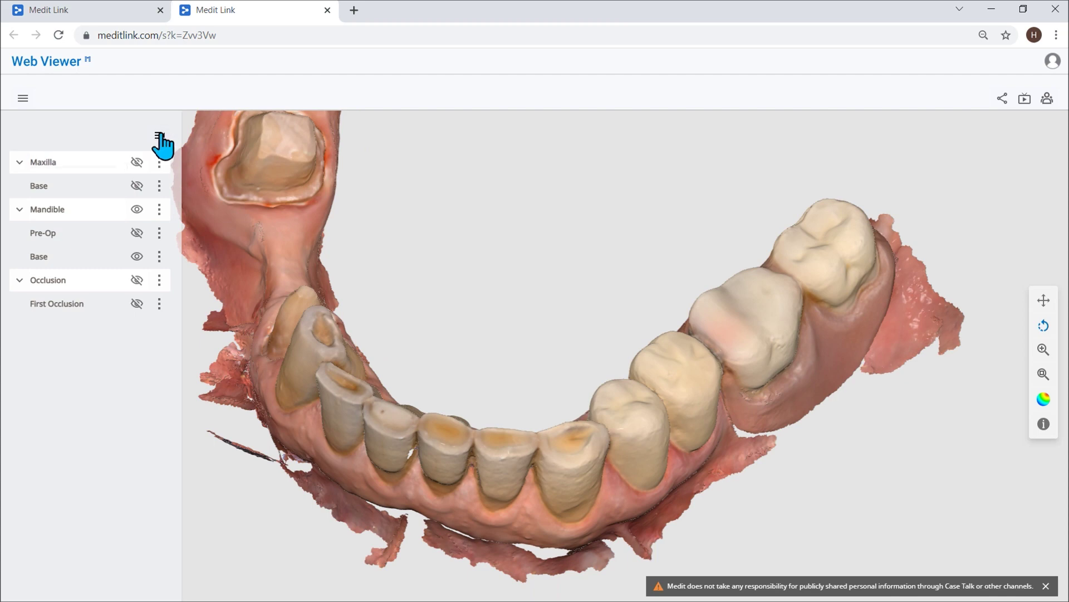
# - Add the annotation 'Dental Caries - Resin filling' on a lower molar and view its details
pyautogui.click(22, 98)
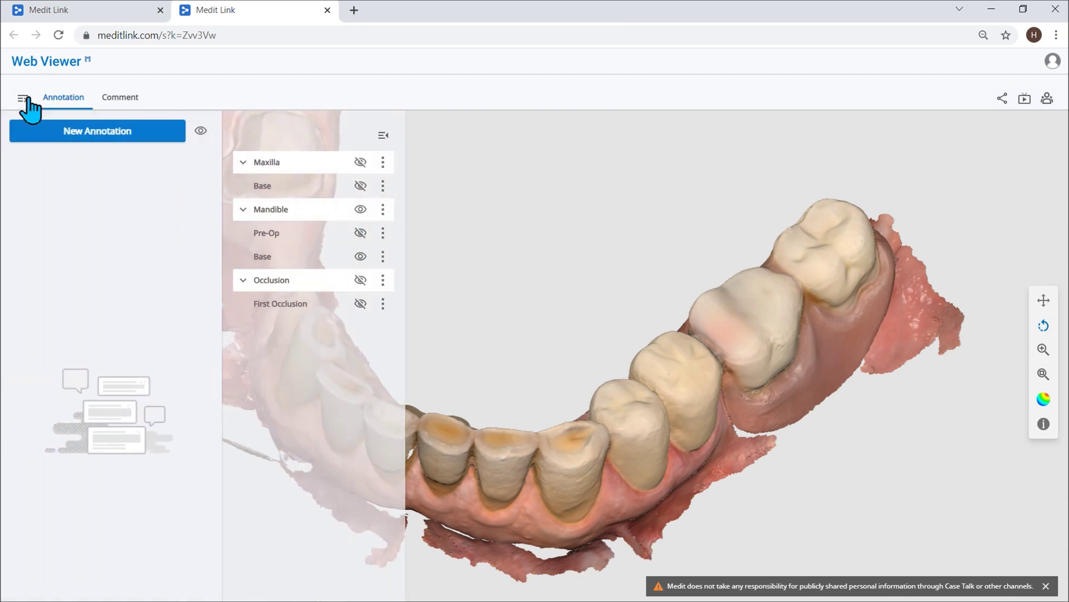
pyautogui.click(68, 133)
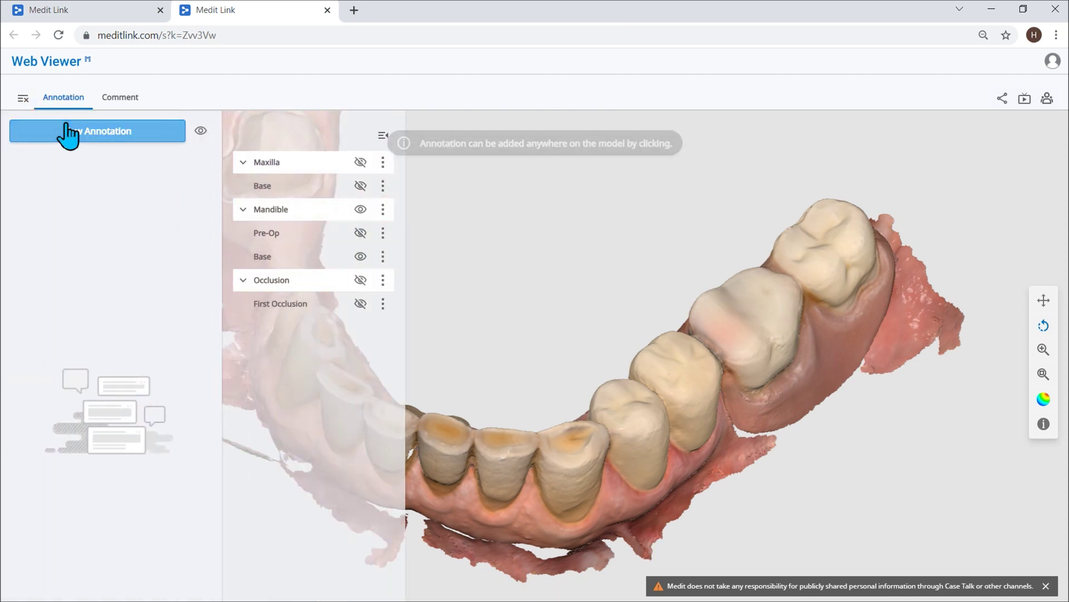
pyautogui.click(732, 375)
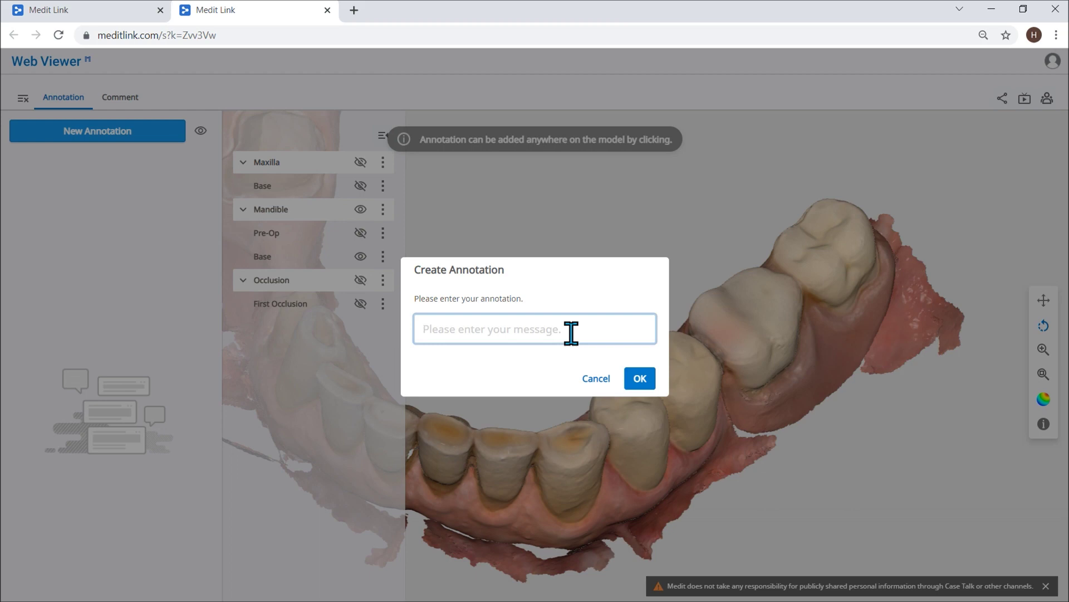
pyautogui.write('Dental Caries - Resin filling')
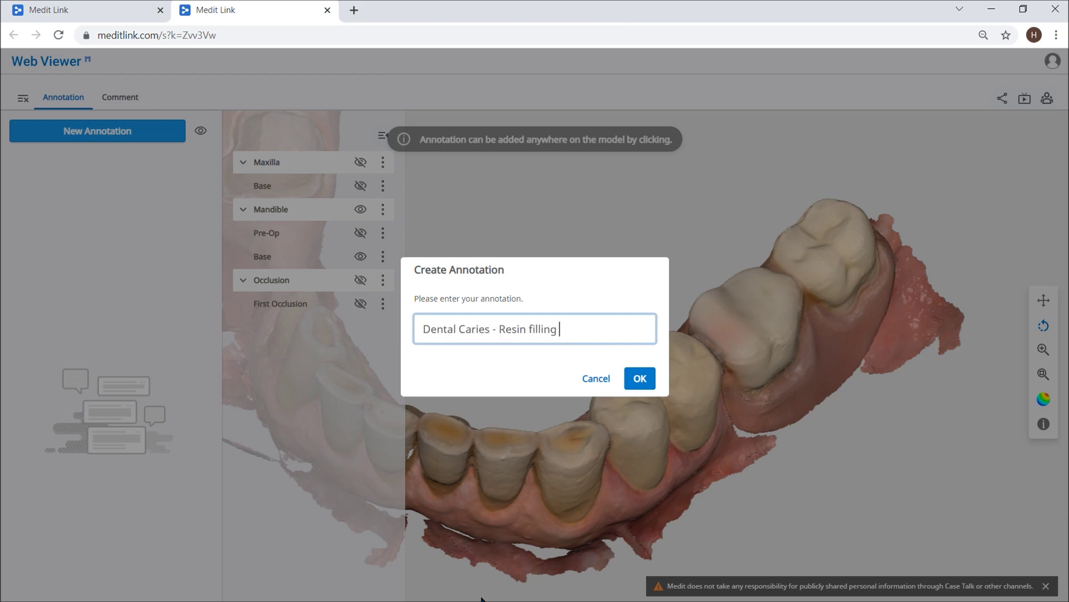
pyautogui.click(640, 378)
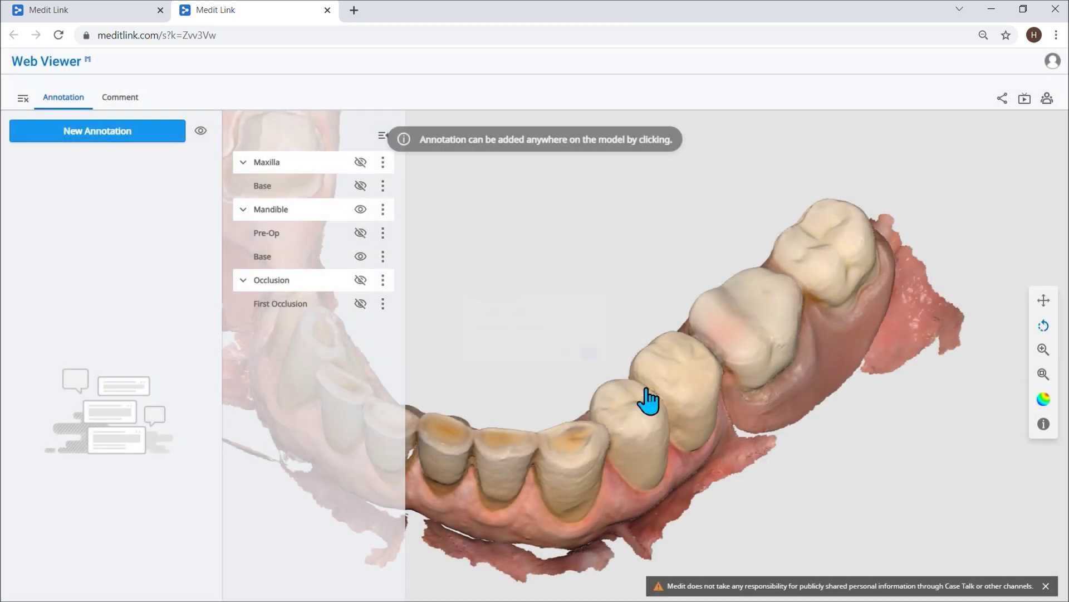
pyautogui.click(729, 359)
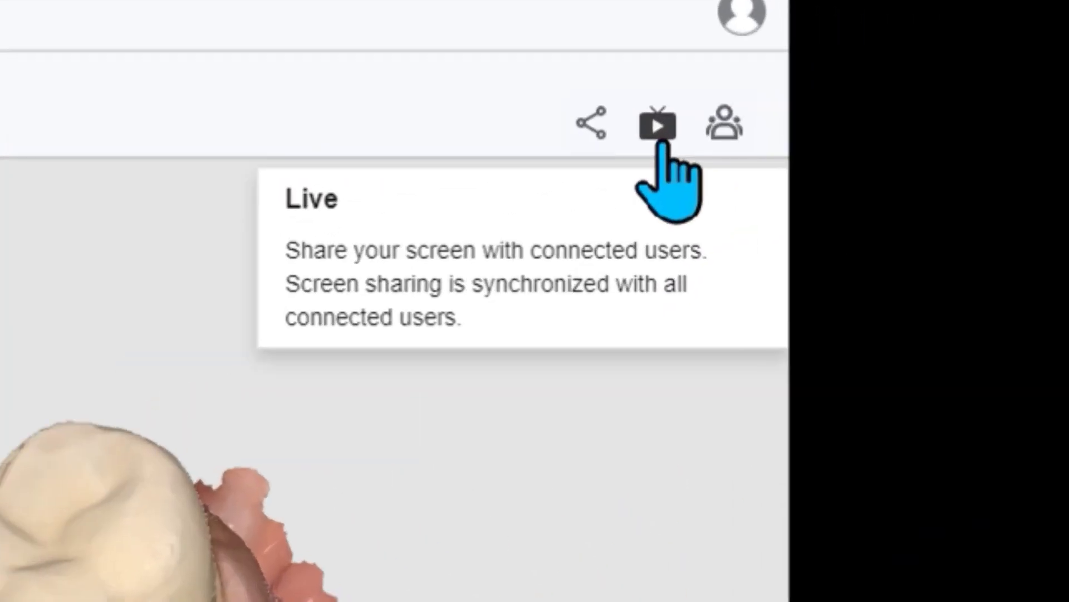
pyautogui.click(660, 129)
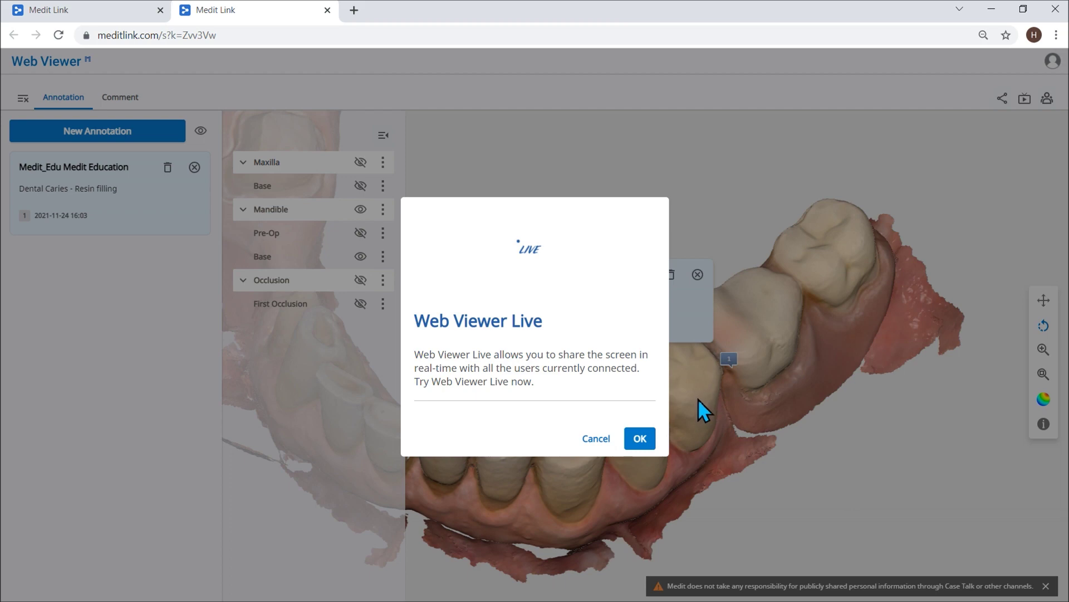
# - Confirm the Web Viewer Live dialog to start sharing the viewer screen
pyautogui.click(639, 438)
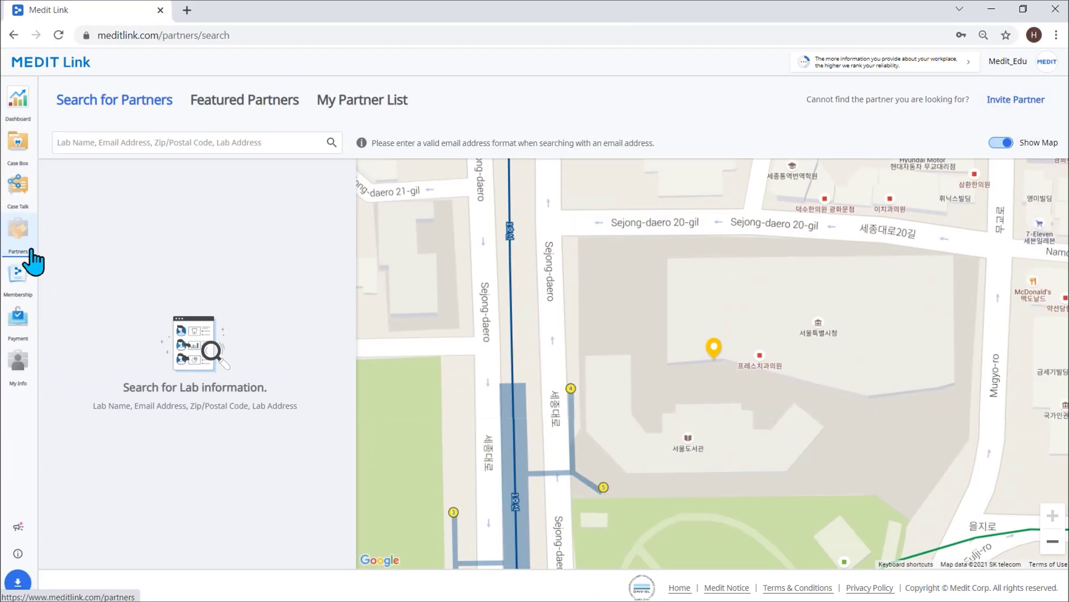
# - Search partners for 'Medit' and review the first lab's pending partnership request details
pyautogui.click(142, 148)
pyautogui.write('Medit')
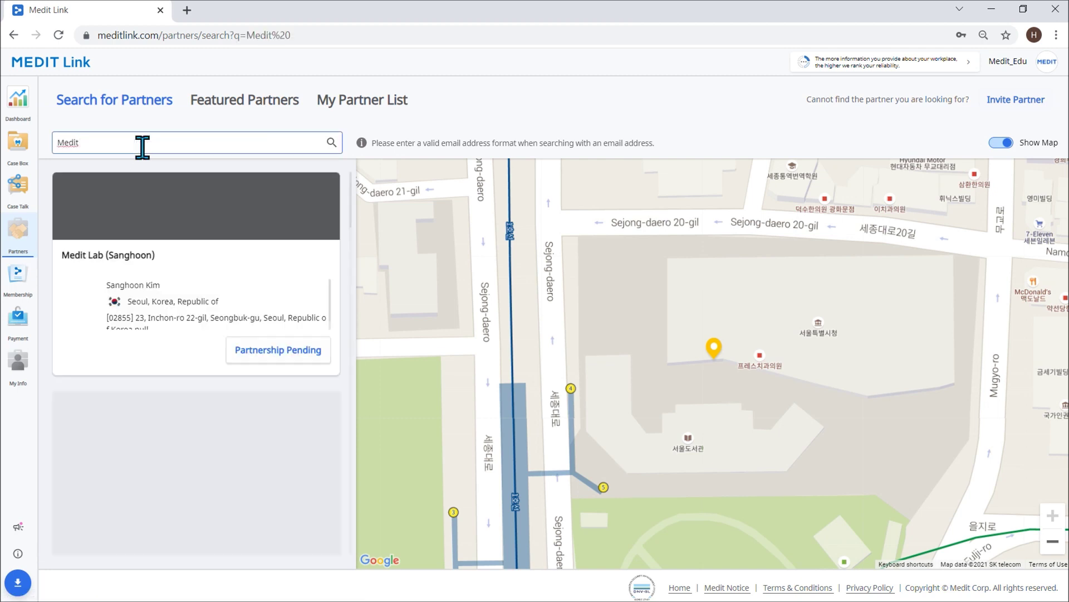
pyautogui.scroll(-1, 273, 290)
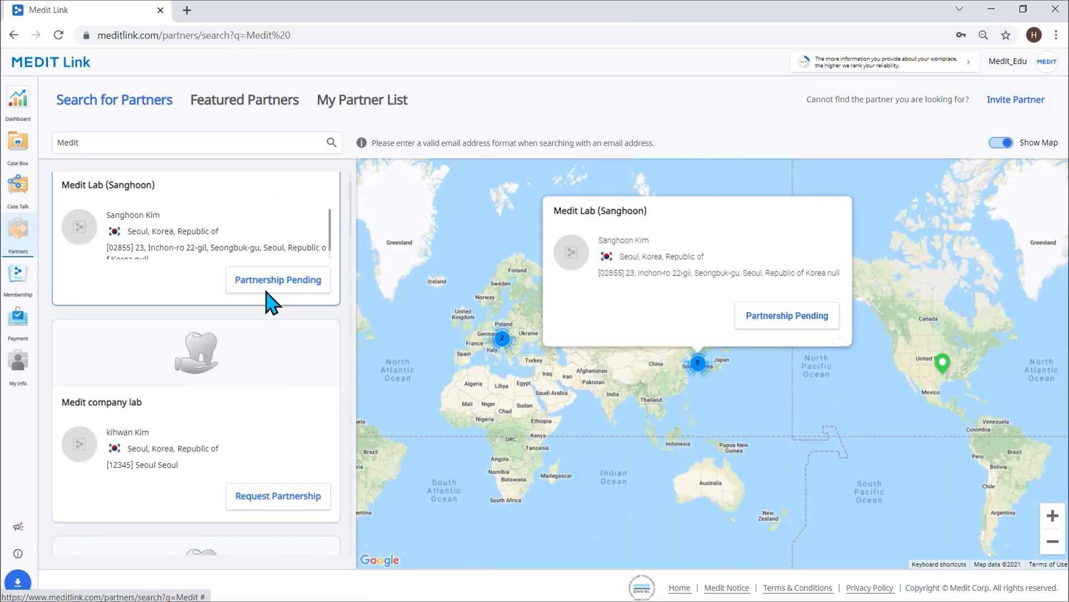
pyautogui.click(265, 285)
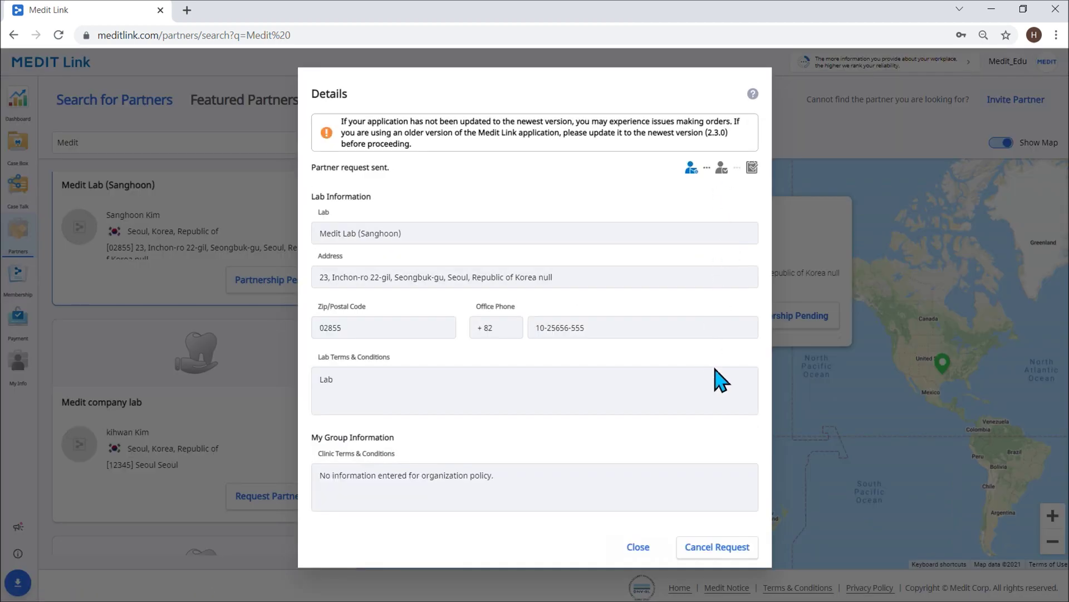
pyautogui.click(640, 547)
pyautogui.scroll(-6, 253, 376)
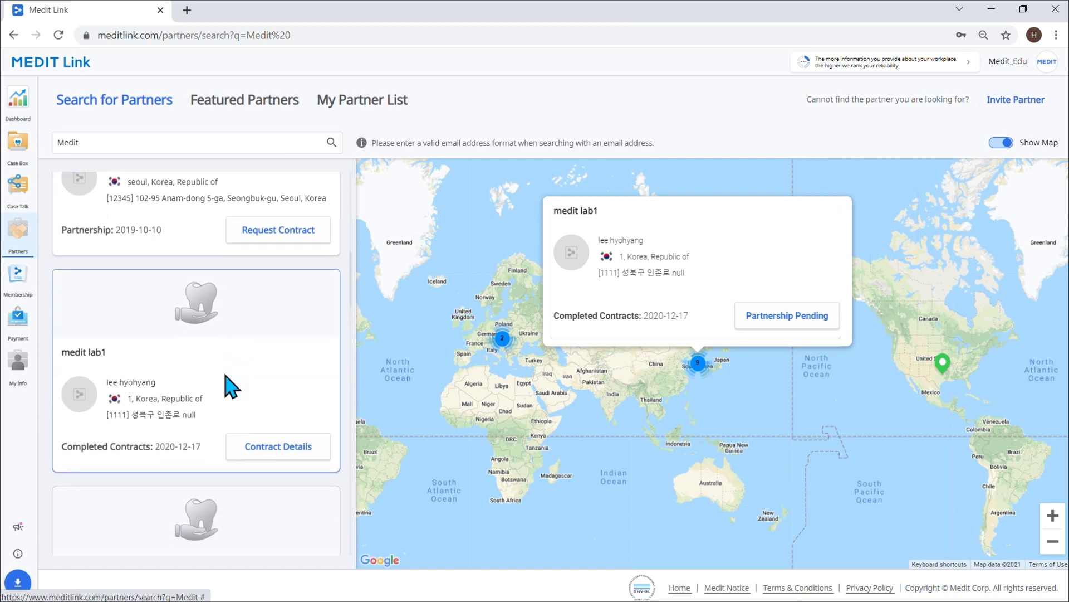
pyautogui.scroll(1, 231, 382)
pyautogui.scroll(-3, 239, 384)
pyautogui.scroll(3, 249, 387)
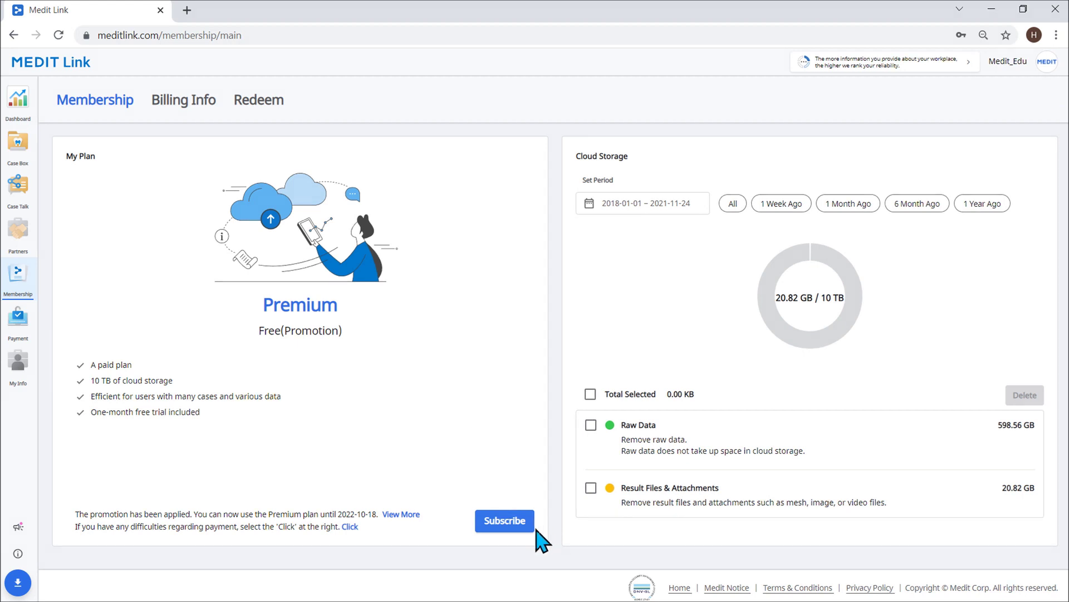
# - View the Premium subscription offer, then show Payment Detail in the first tab
pyautogui.click(521, 522)
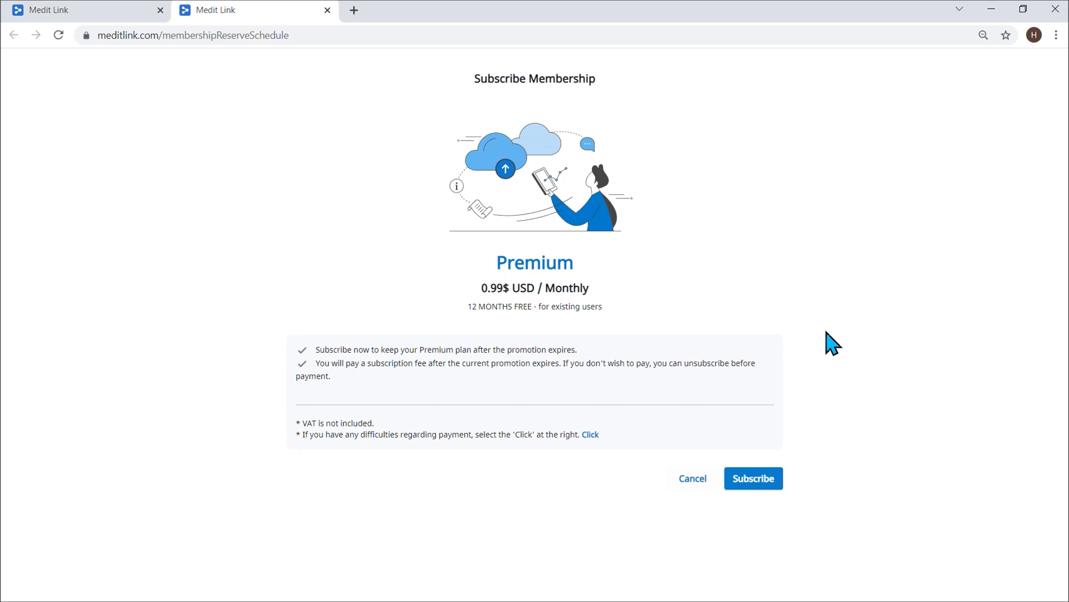
pyautogui.click(134, 19)
pyautogui.click(18, 320)
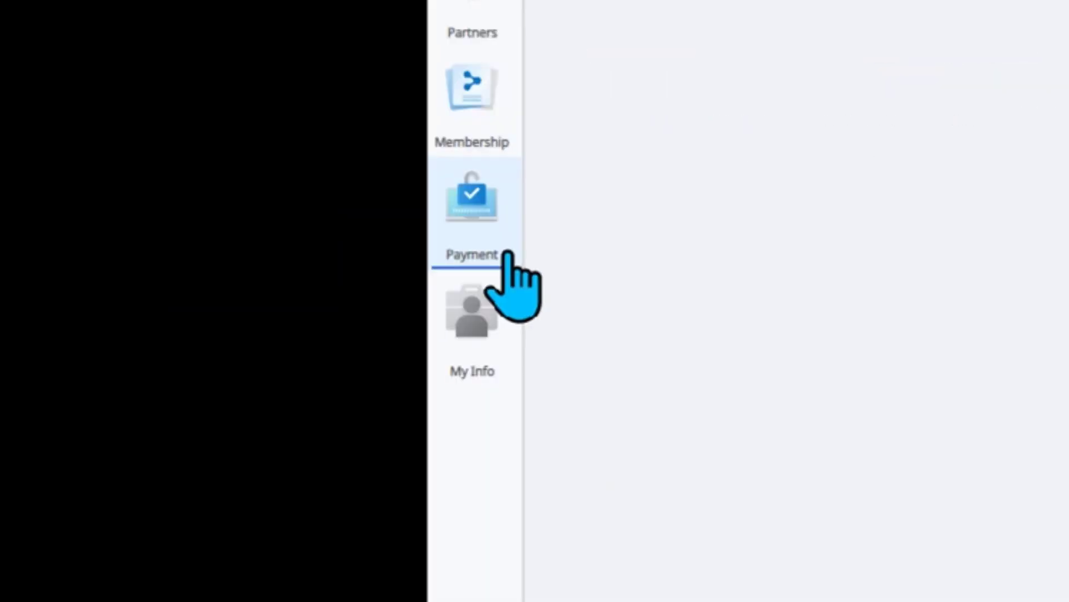
# - Set the payment date range to All, covering 2018-01-01 – 2021-11-24
pyautogui.click(791, 147)
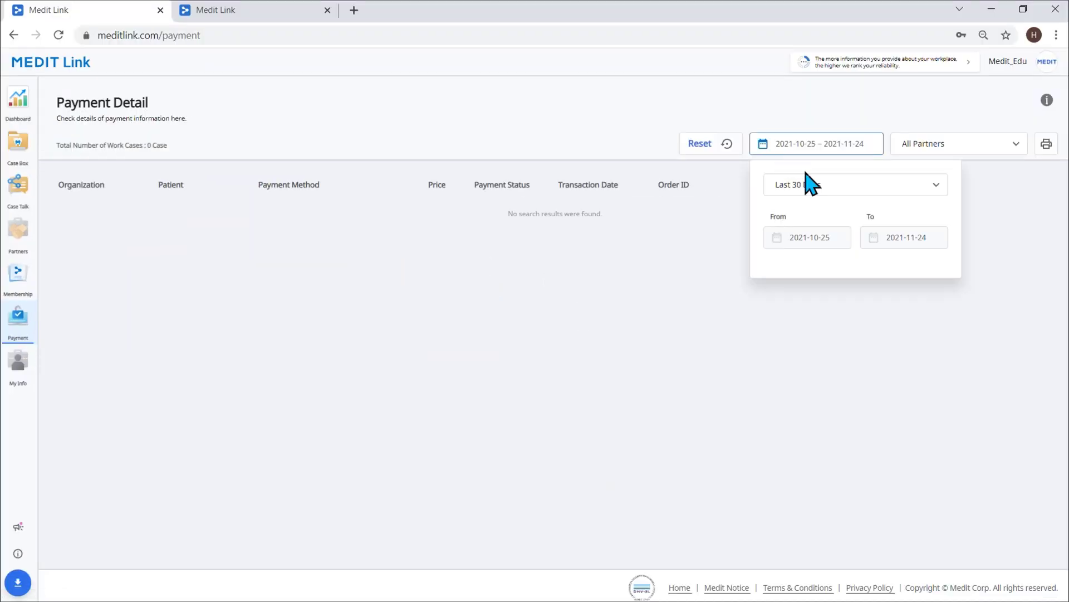
pyautogui.click(810, 184)
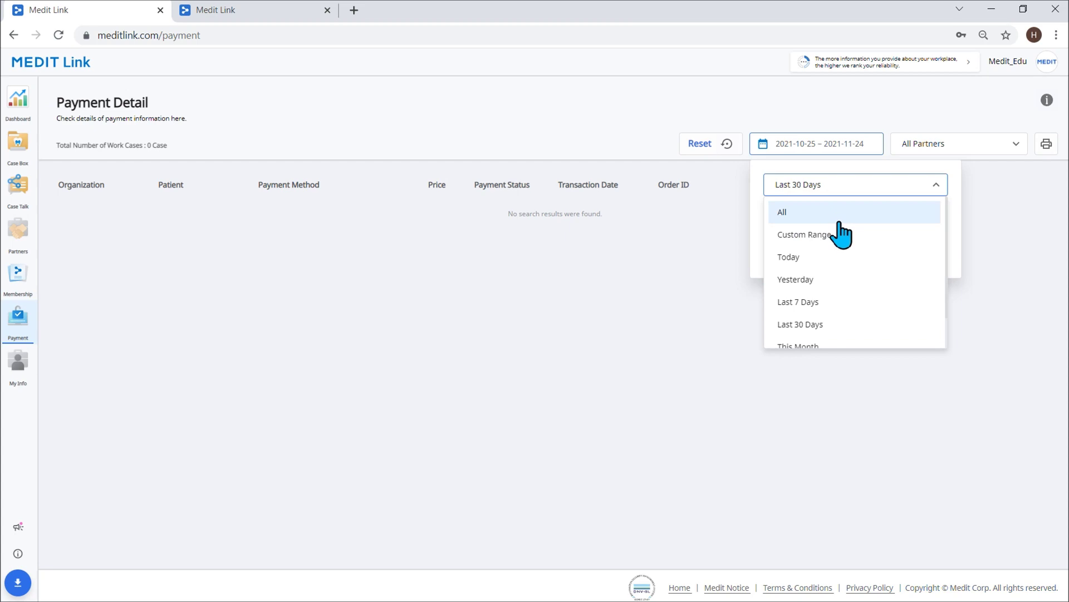
pyautogui.click(774, 211)
pyautogui.click(986, 238)
# - Review the 58 listed payments totalling $2,620.00 and ₩1,760, then go to My Account
pyautogui.scroll(-2, 139, 303)
pyautogui.scroll(2, 83, 323)
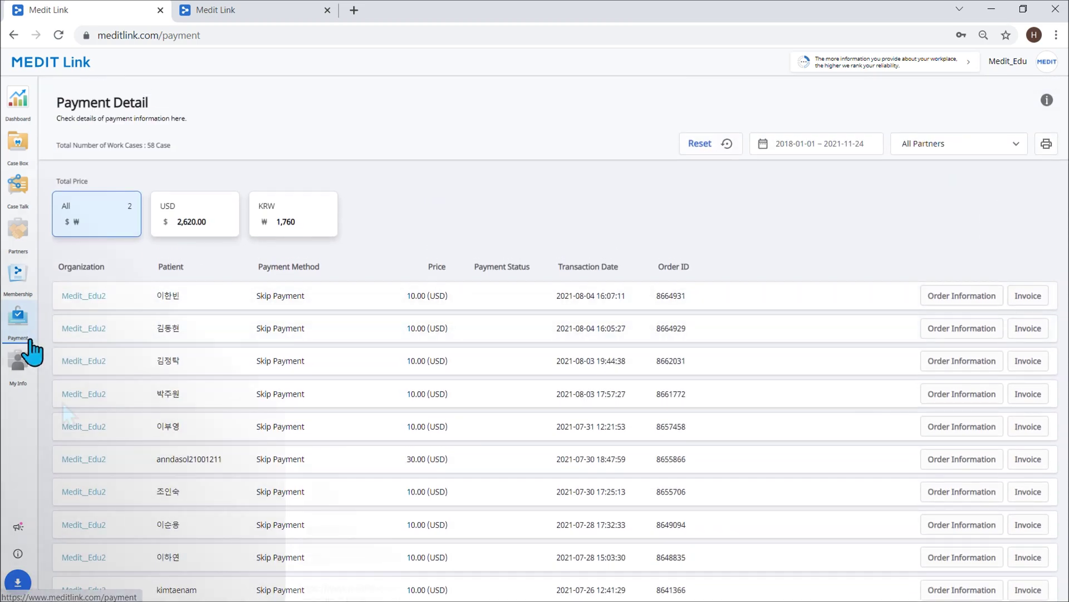
pyautogui.click(28, 378)
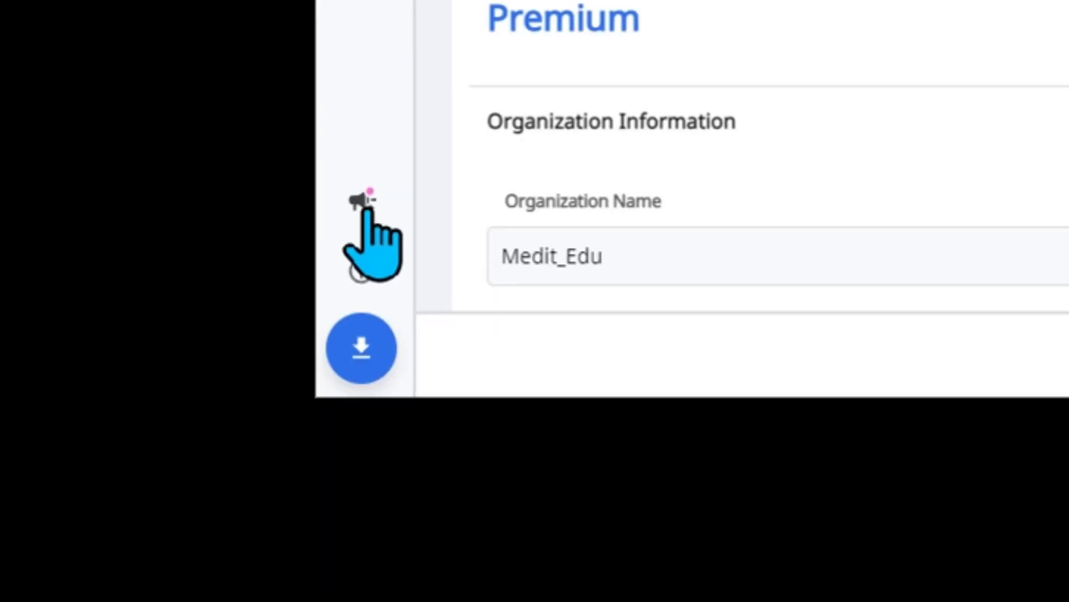
# - Read through the Notice & Update announcements, then bring up the Medit Help Center in a new tab
pyautogui.click(366, 203)
pyautogui.scroll(-10, 665, 312)
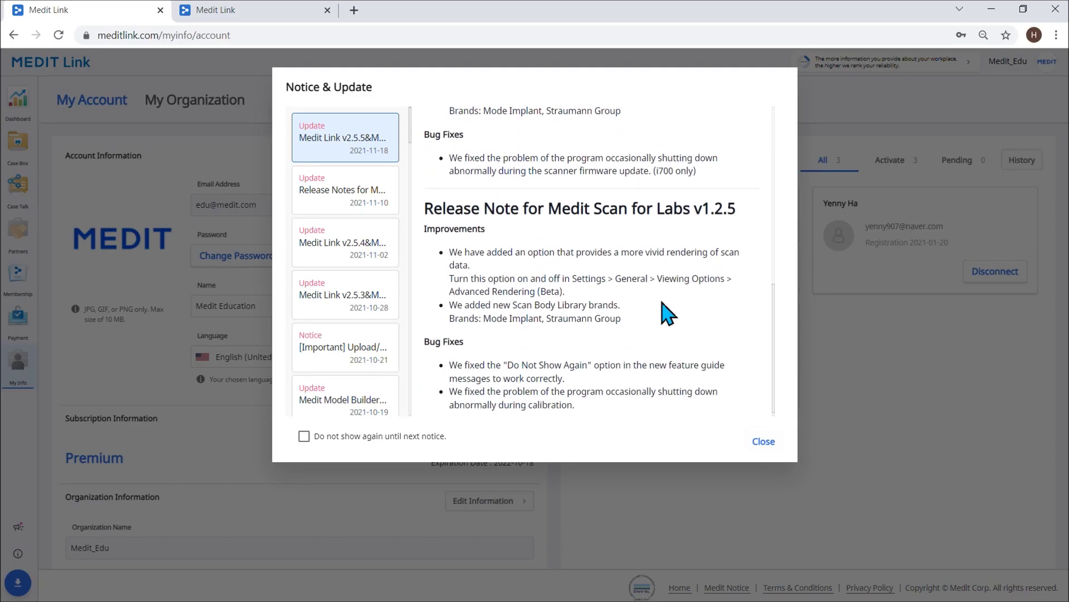
pyautogui.click(764, 441)
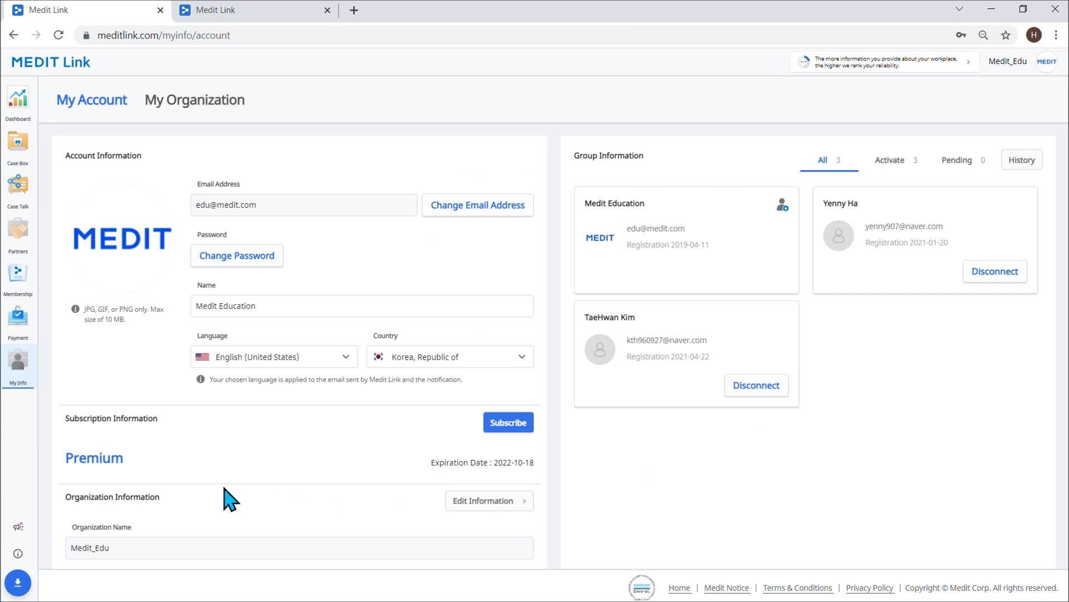
pyautogui.click(17, 554)
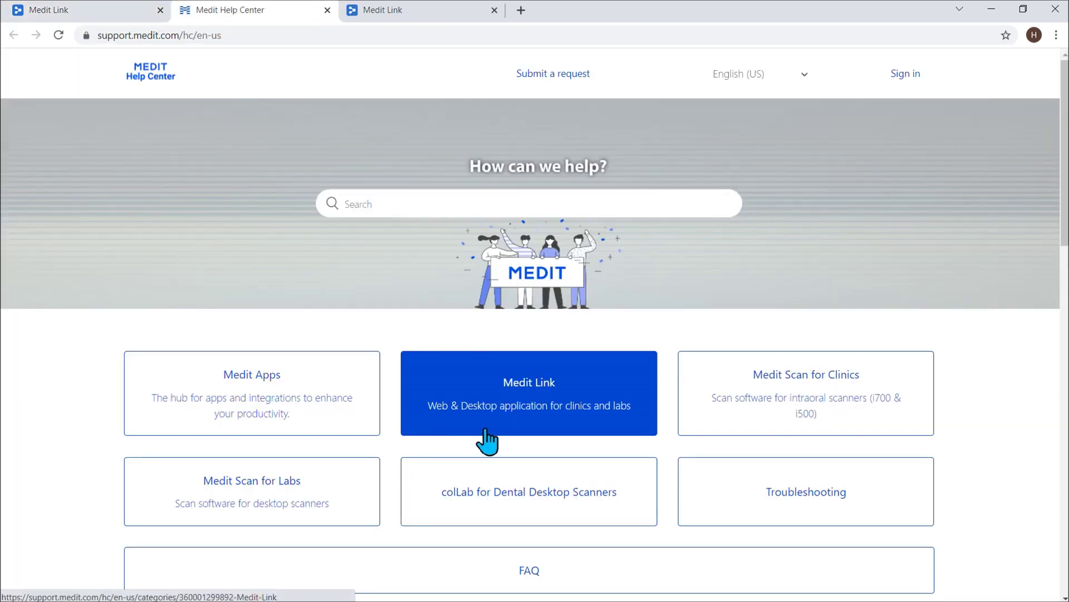
# - Under the Medit Link help category, read the Getting Started 'Introduction and overview' article
pyautogui.click(491, 424)
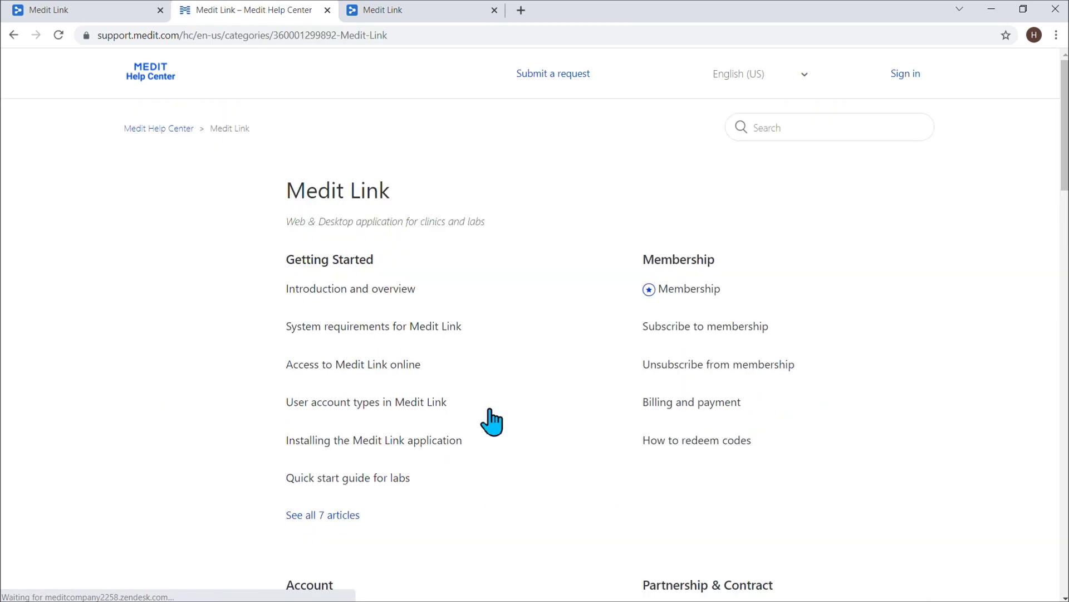
pyautogui.scroll(-3, 557, 390)
pyautogui.scroll(3, 590, 389)
pyautogui.click(366, 219)
pyautogui.scroll(-5, 724, 304)
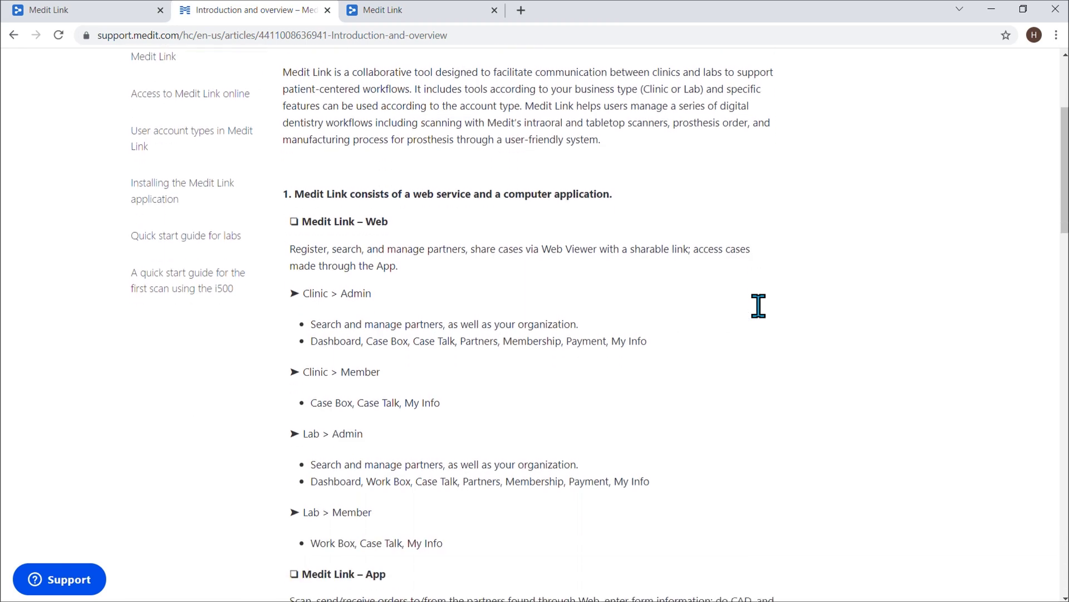
pyautogui.scroll(5, 758, 306)
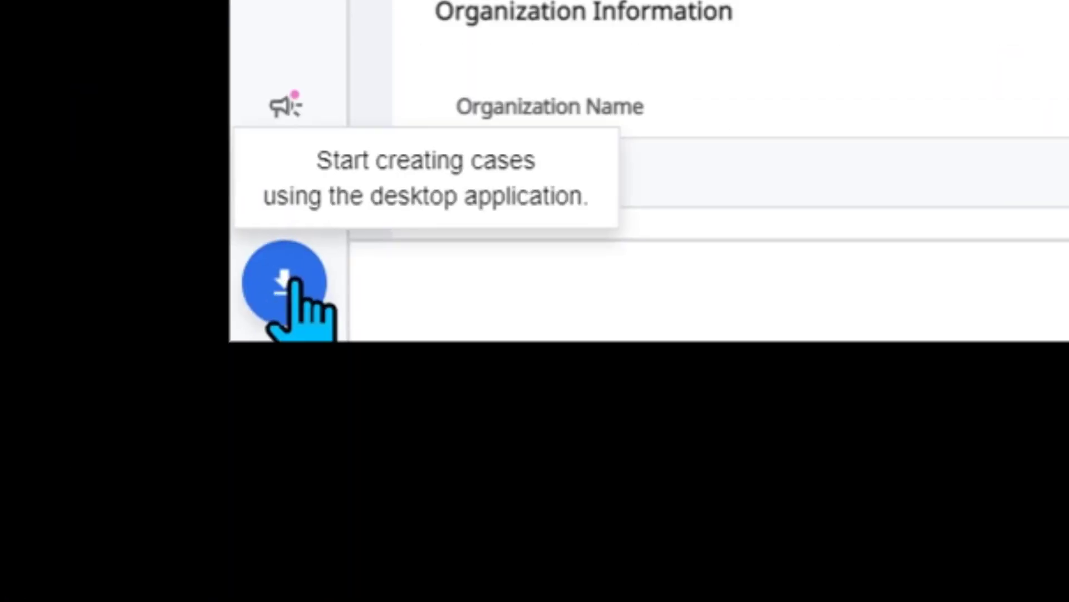
# - Show the Download Medit Link dialog offering the Medit Link 2.4.6 desktop app
pyautogui.click(285, 281)
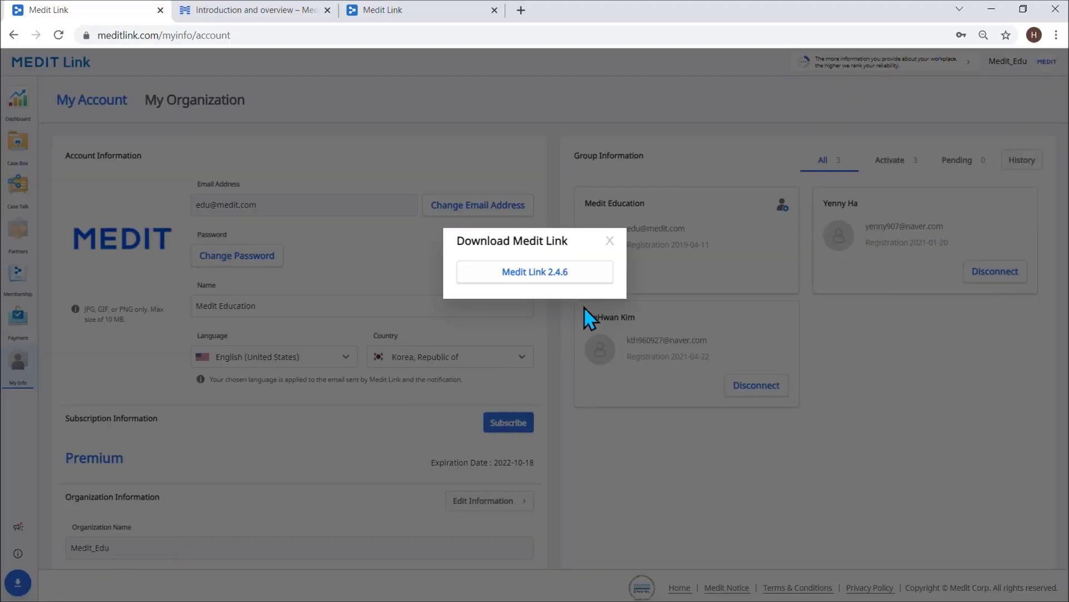